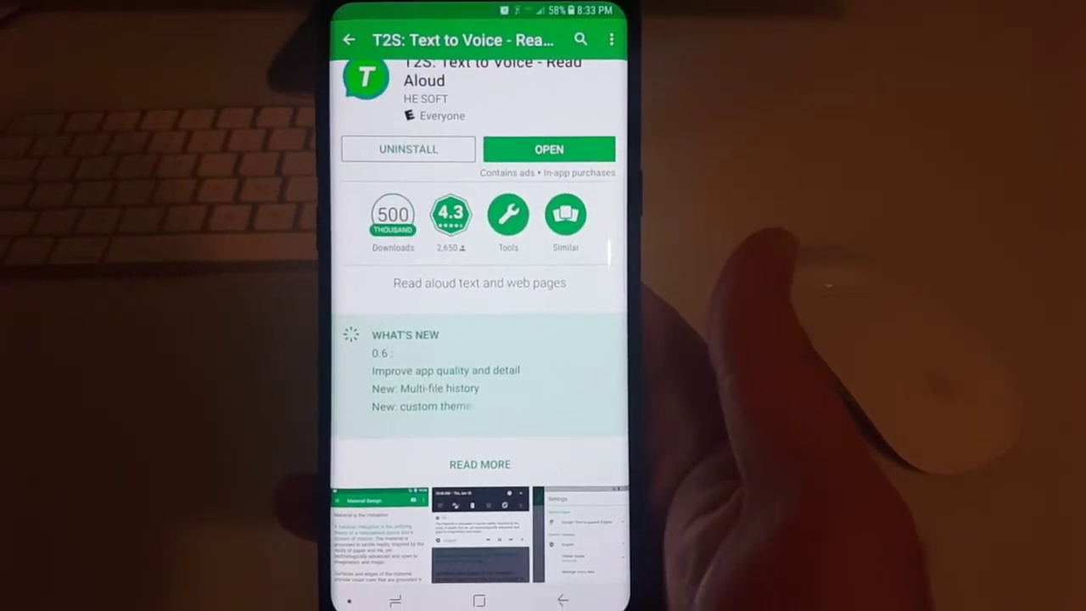
pyautogui.scroll(3, 479, 340)
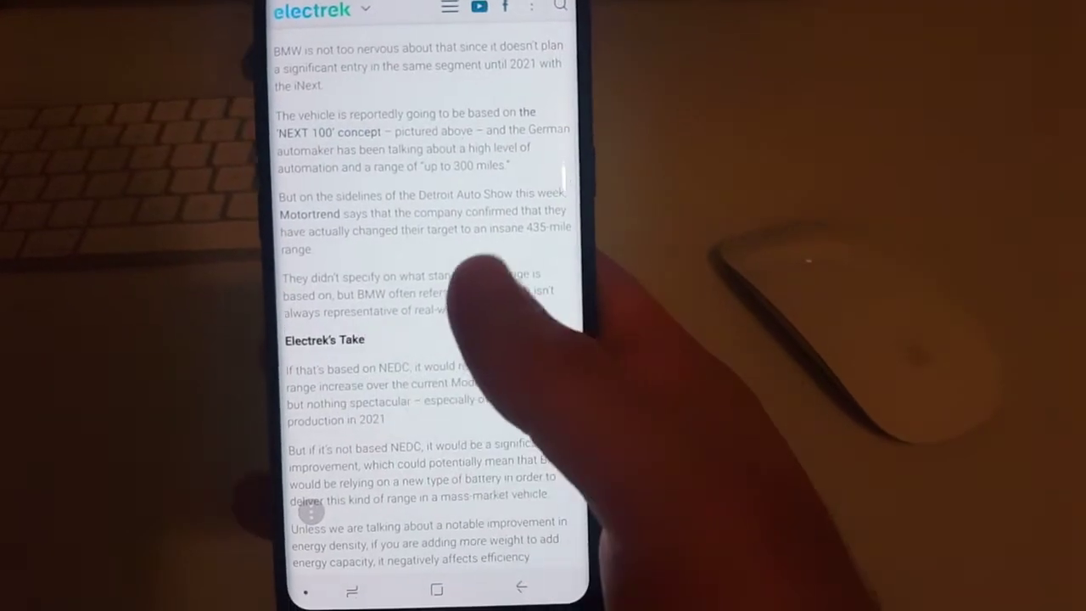
pyautogui.scroll(2, 492, 408)
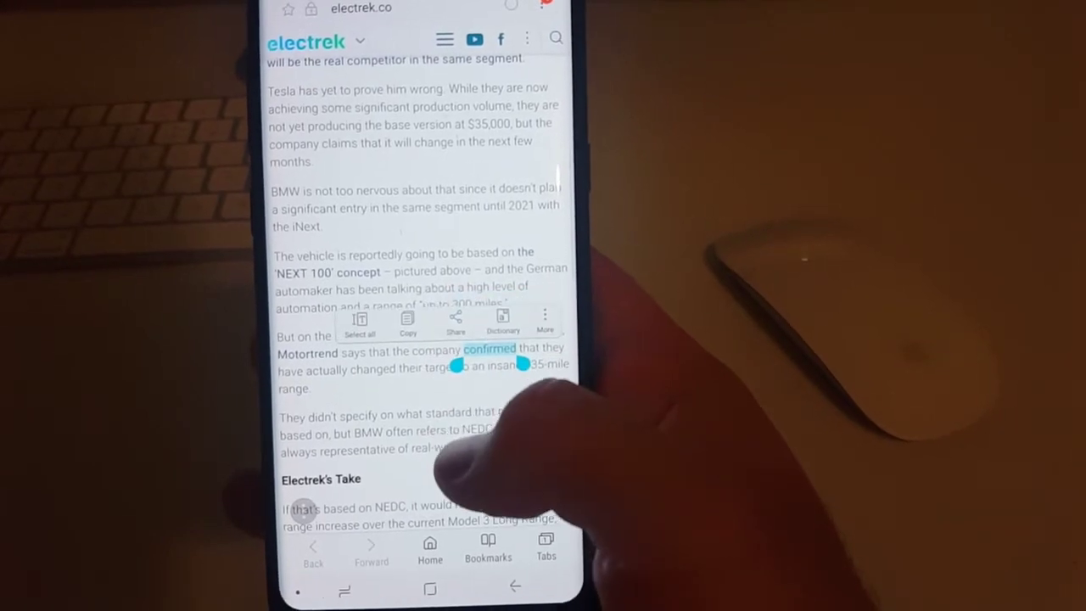
# Select all of the Electrek article's text, clearing and redoing the selection once.
pyautogui.click(361, 321)
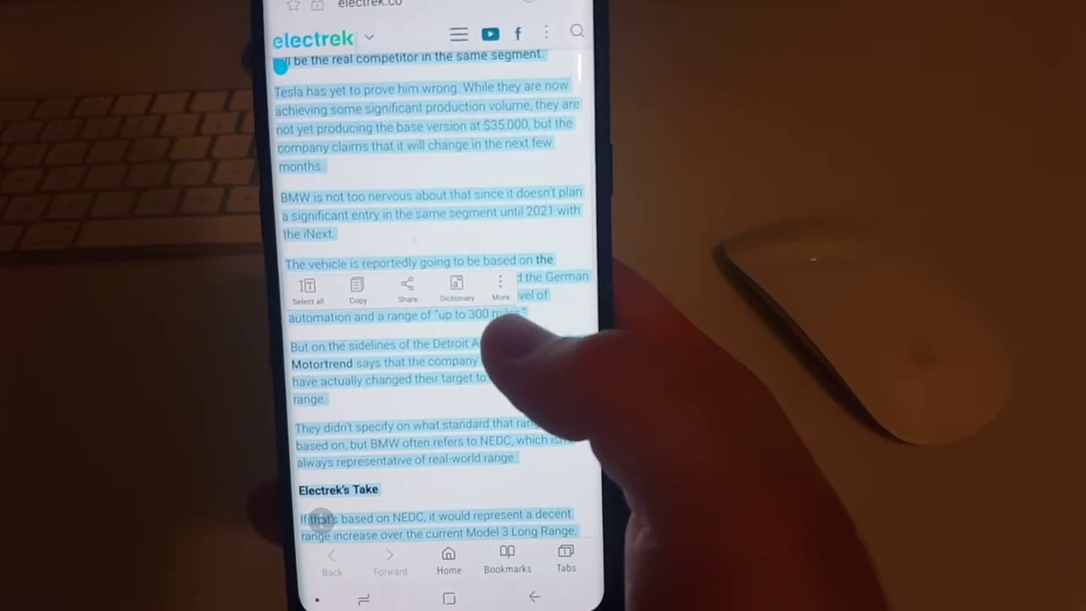
pyautogui.click(509, 305)
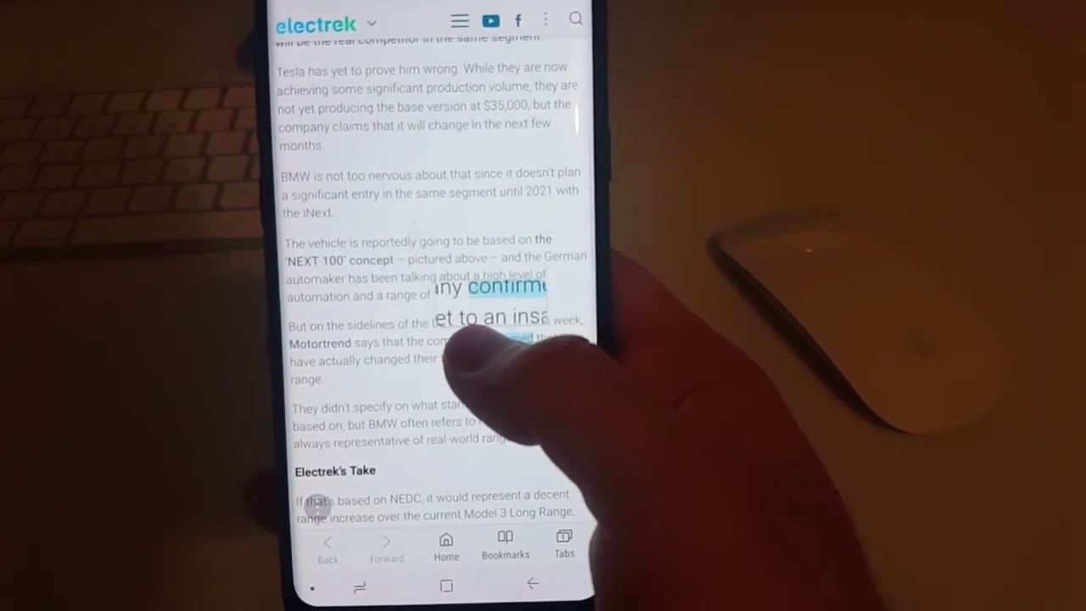
pyautogui.click(365, 313)
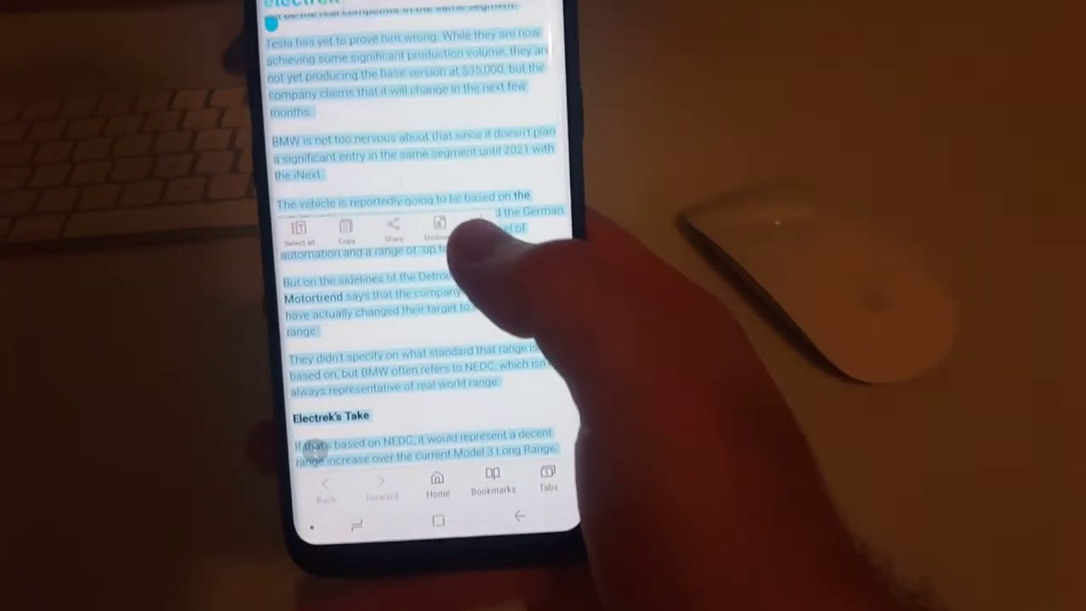
# Have T2S speak the selected article text via the toolbar's More menu.
pyautogui.click(475, 239)
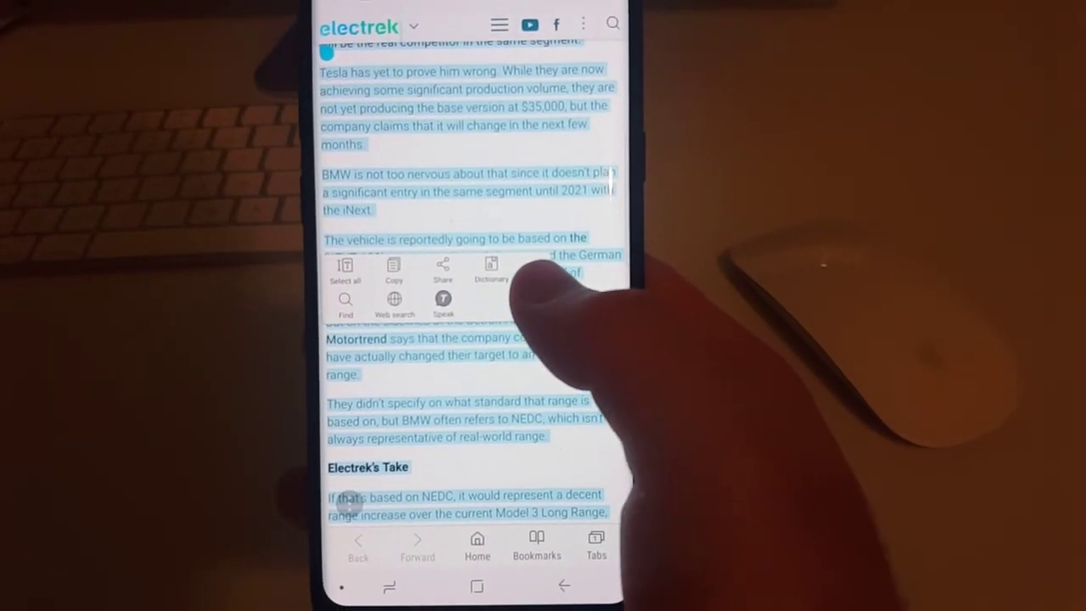
pyautogui.click(543, 289)
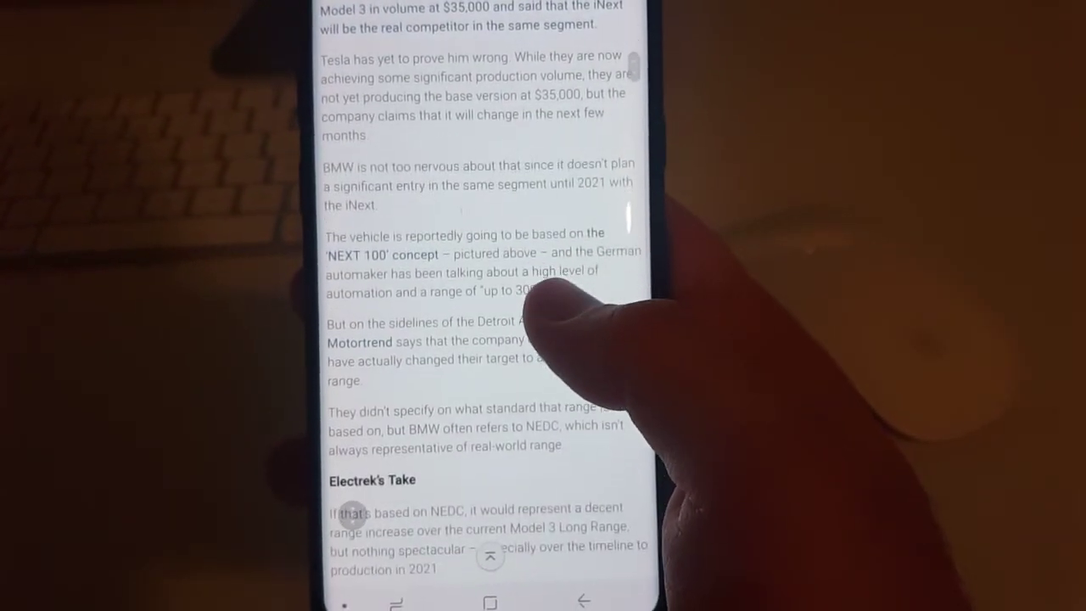
pyautogui.scroll(-3, 475, 339)
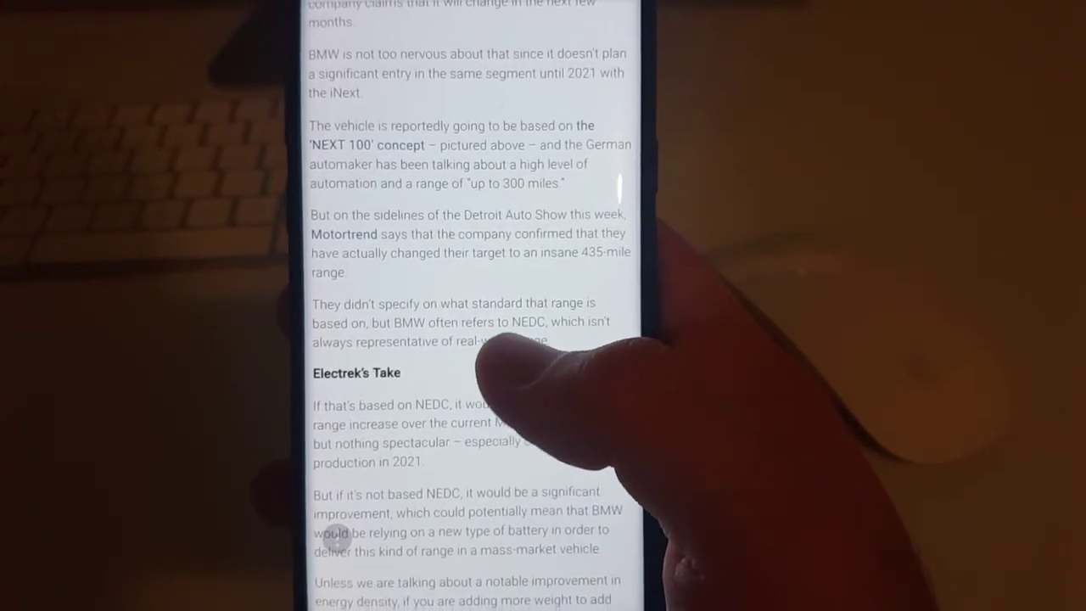
pyautogui.scroll(-2, 475, 339)
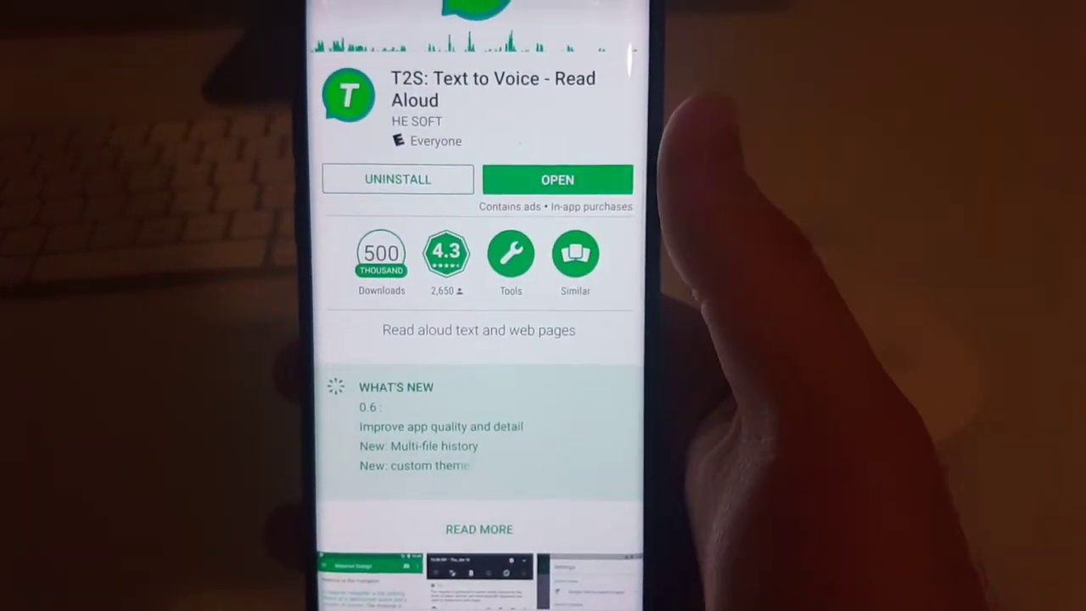
# Launch T2S: Text to Voice from its Play Store page.
pyautogui.click(565, 183)
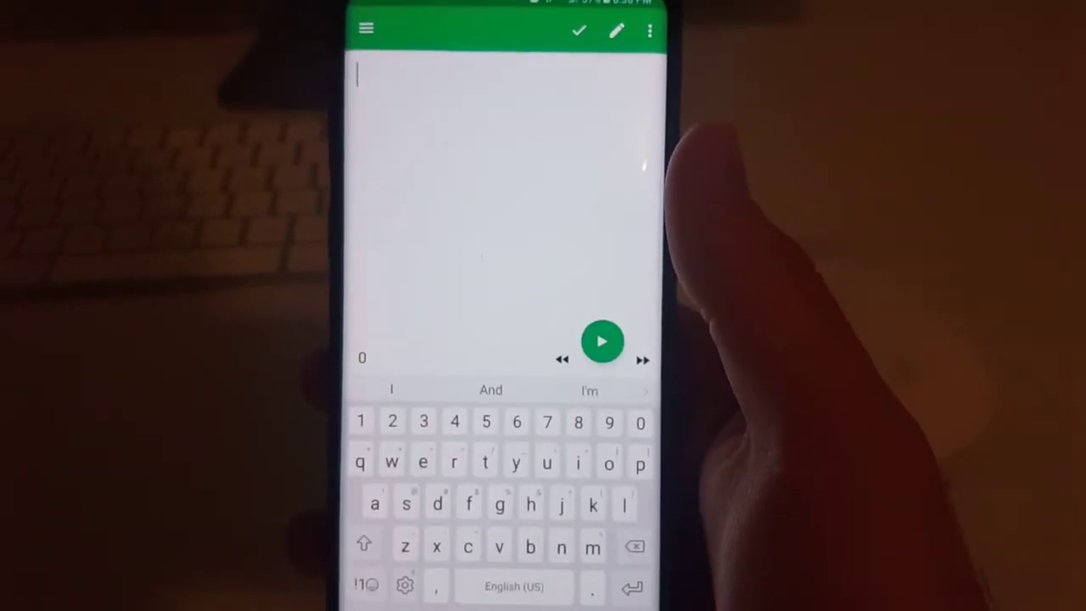